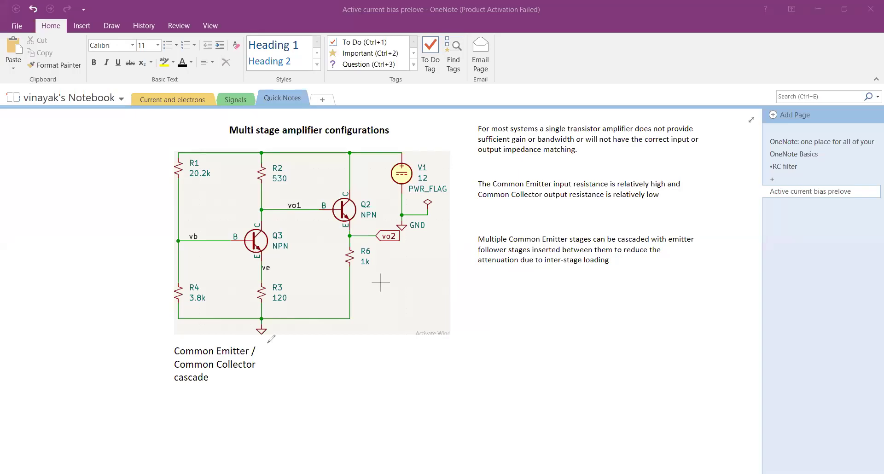
left_click(155, 192)
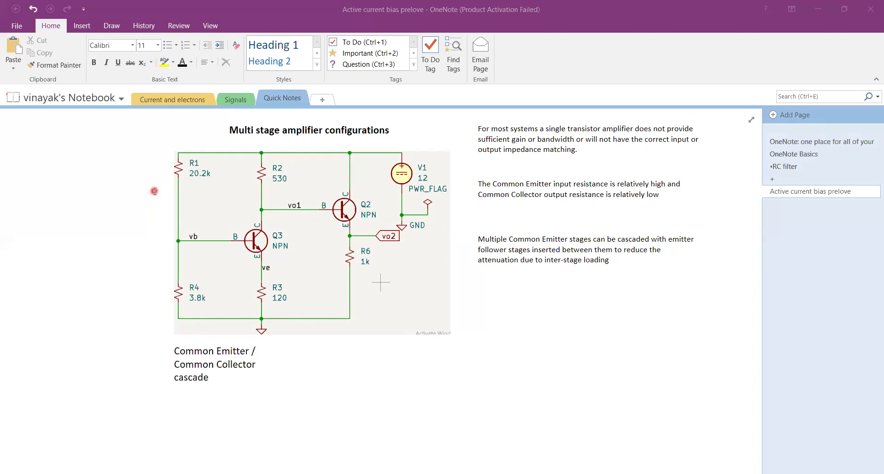
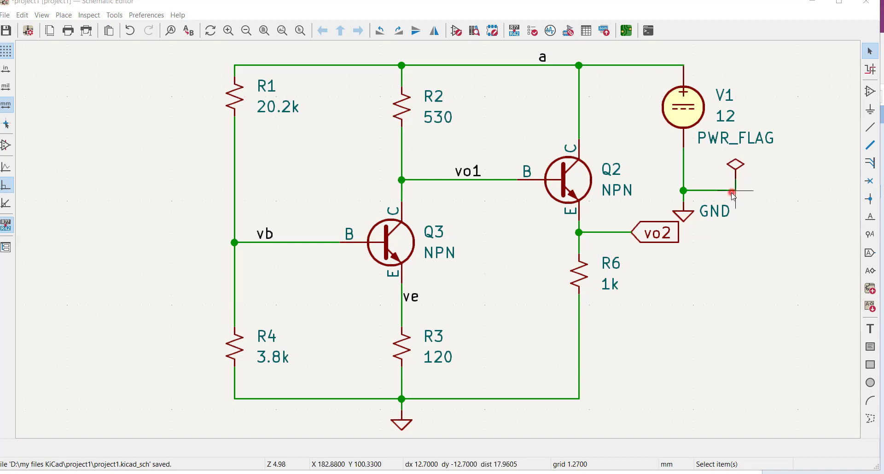
left_click(732, 192)
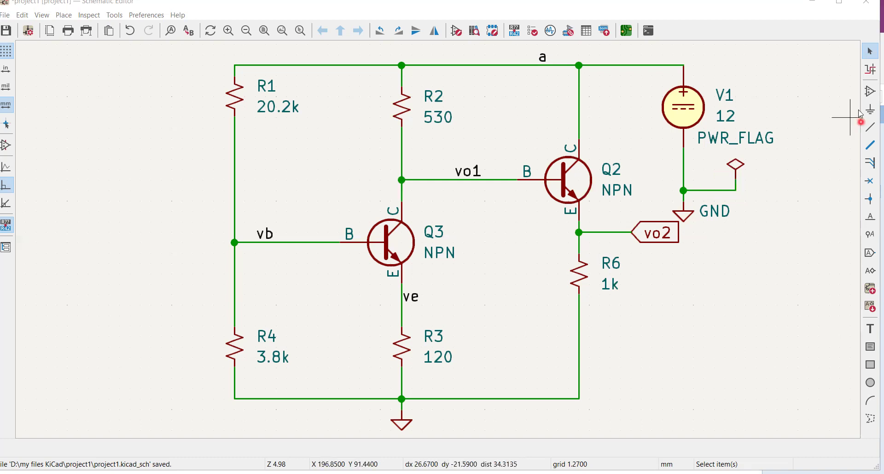
- Place an NPN simulation transistor in the empty area beneath the vo2 label and delete it again
left_click(871, 92)
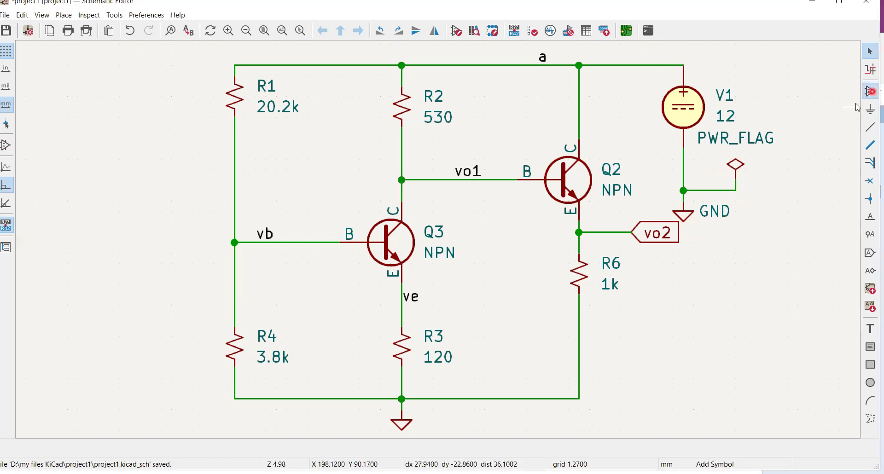
left_click(594, 274)
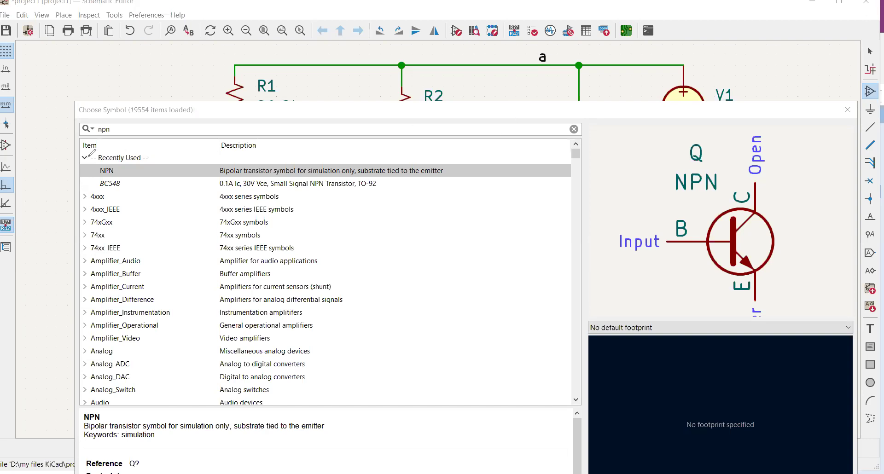
left_click_drag(398, 113, 373, 32)
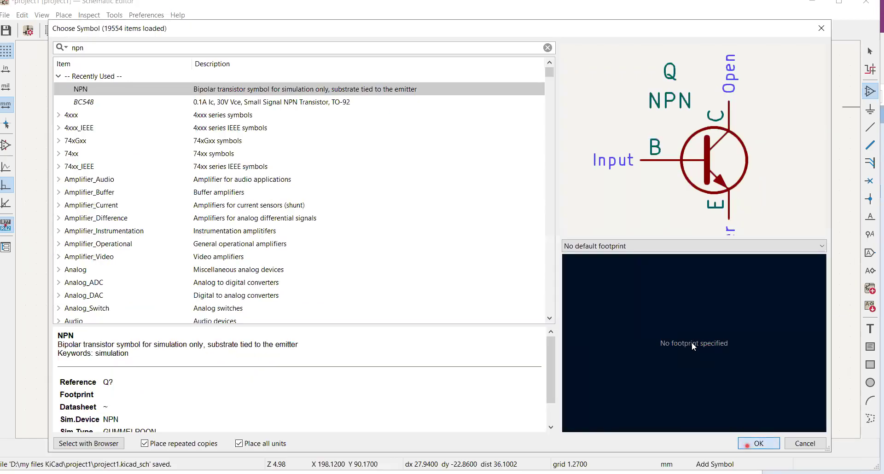
left_click(758, 443)
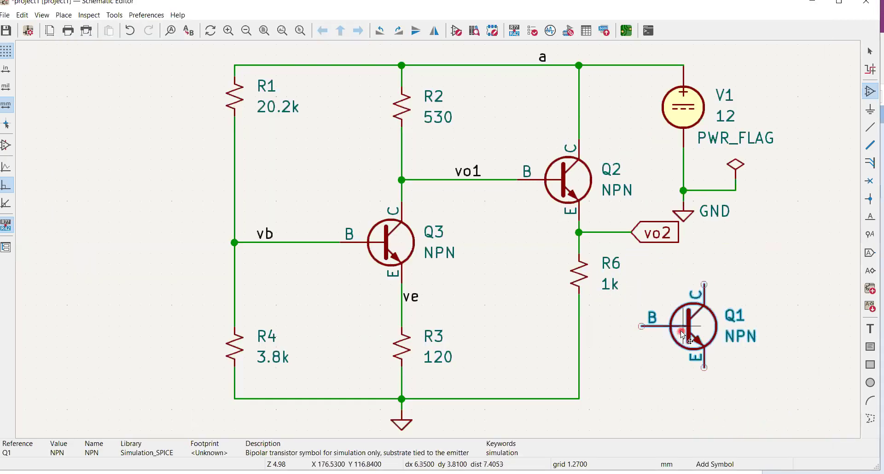
left_click(681, 331)
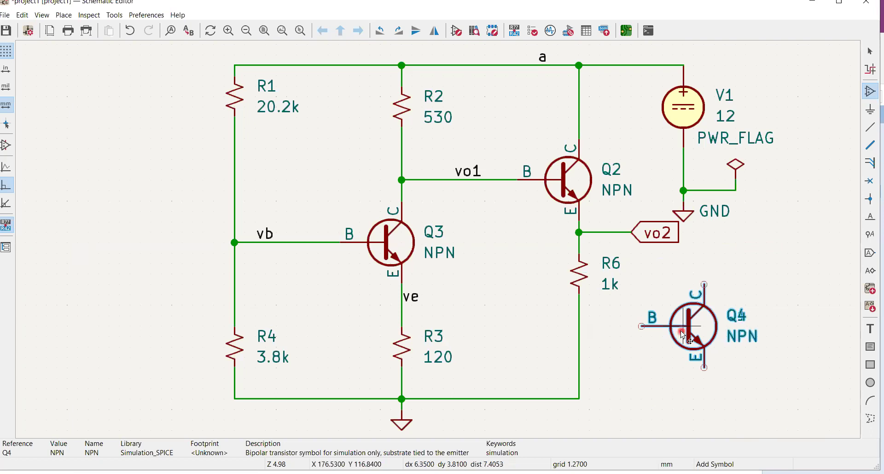
key("Escape")
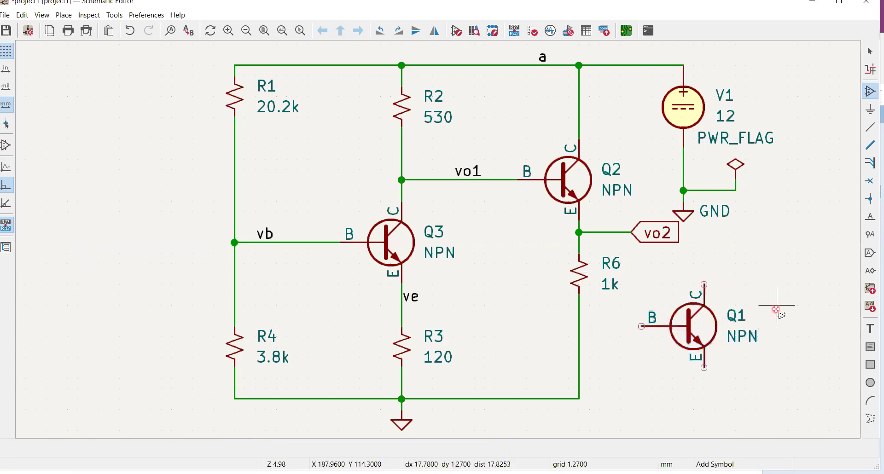
key("Escape")
left_click(685, 326)
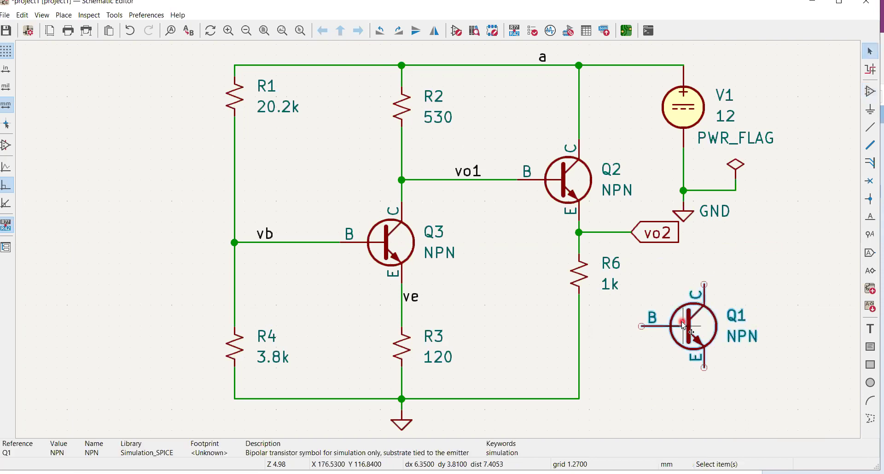
key("Delete")
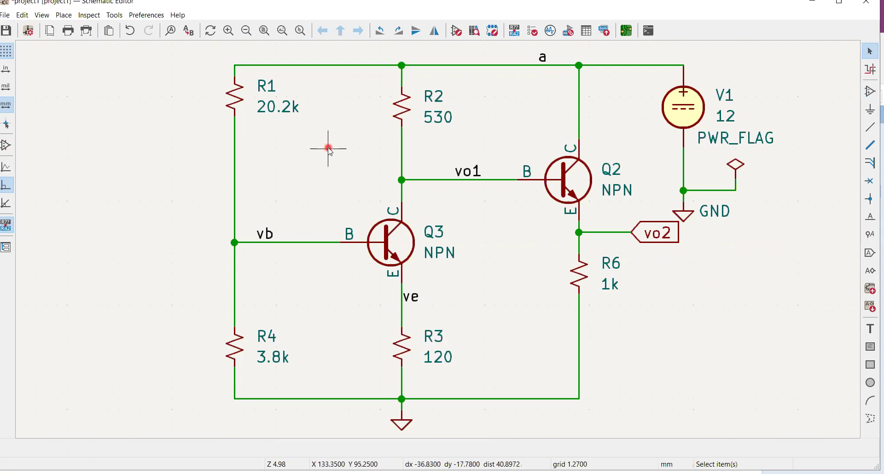
- Run the electrical rules check on the amplifier schematic and close the checker
left_click(534, 31)
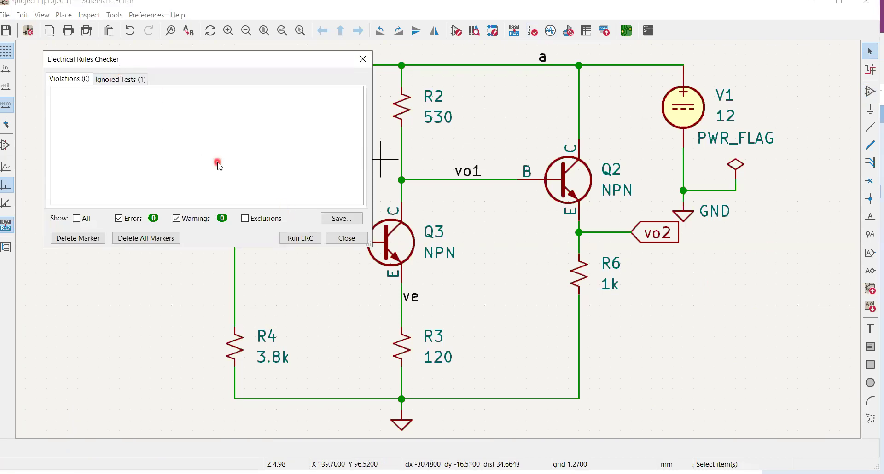
left_click(286, 237)
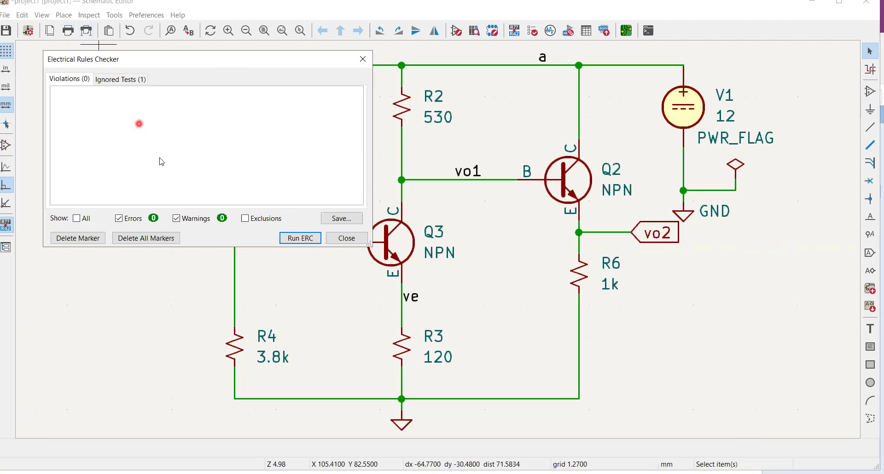
left_click(350, 240)
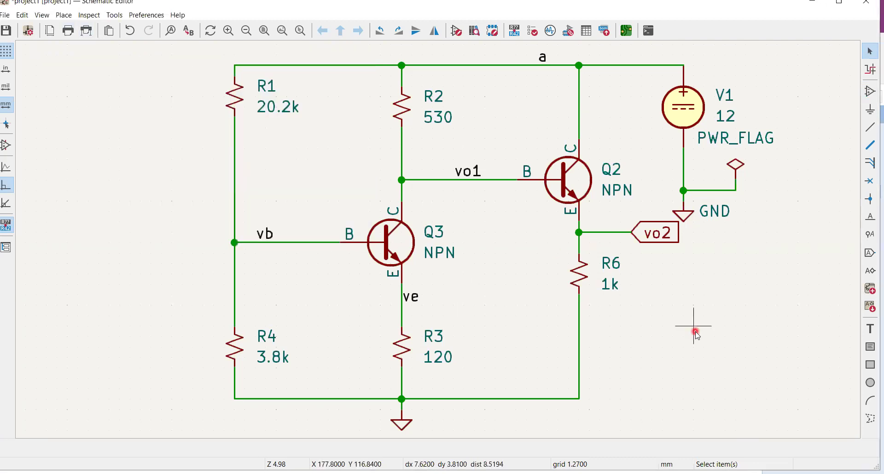
- Review the ignored tests in the Electrical Rules Checker, rerun the check, and inspect its violations list
left_click(539, 36)
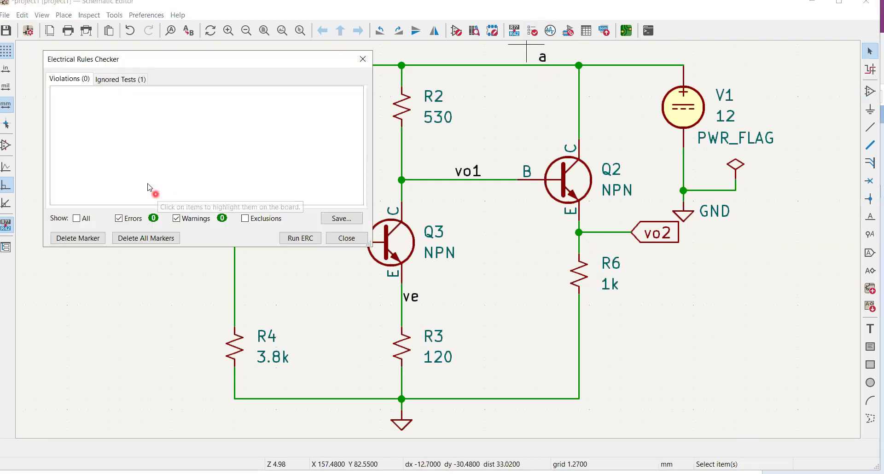
left_click(127, 80)
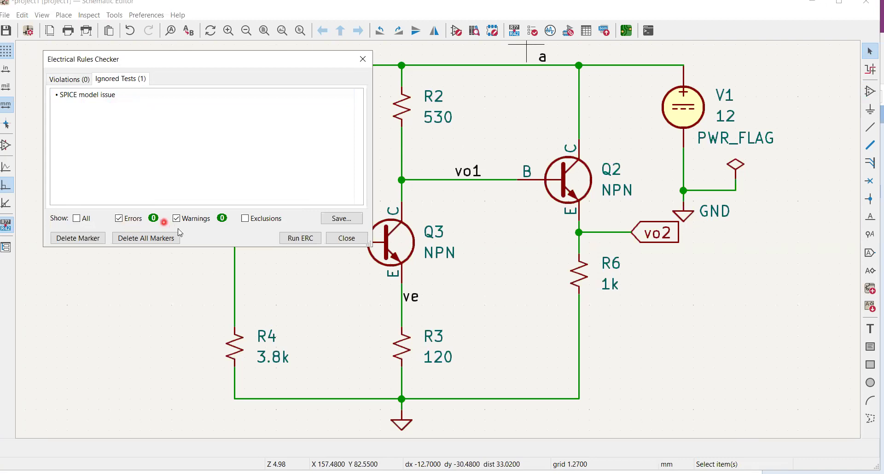
left_click(301, 238)
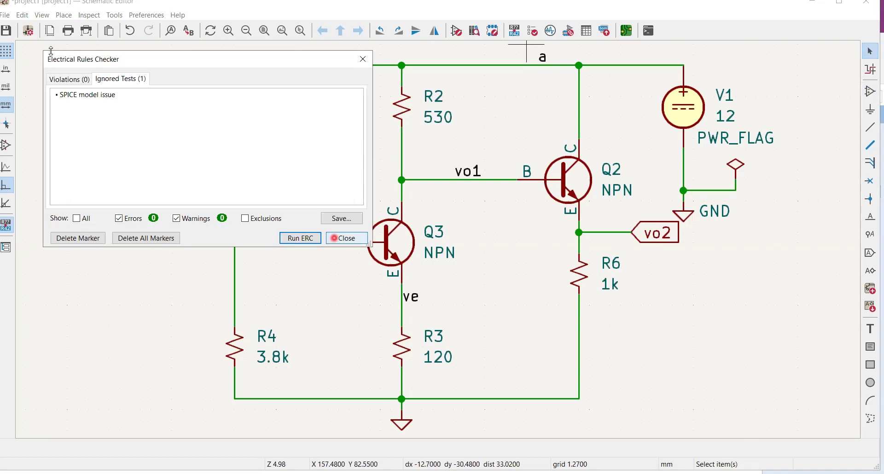
left_click(66, 80)
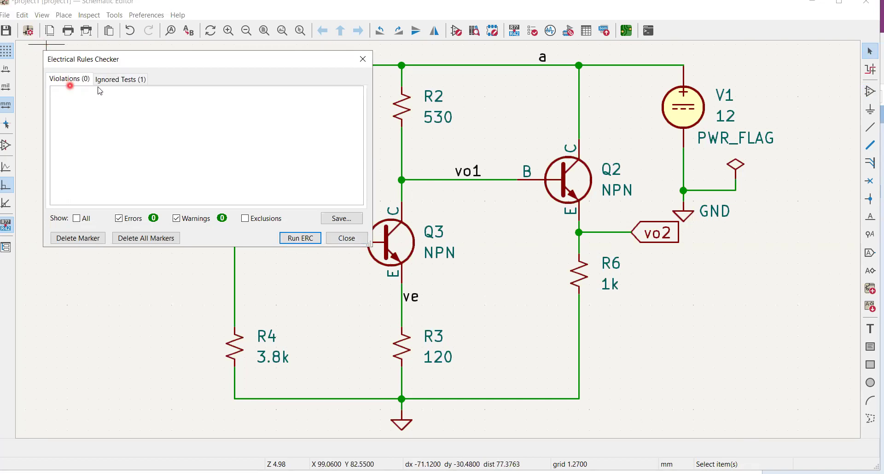
left_click(345, 240)
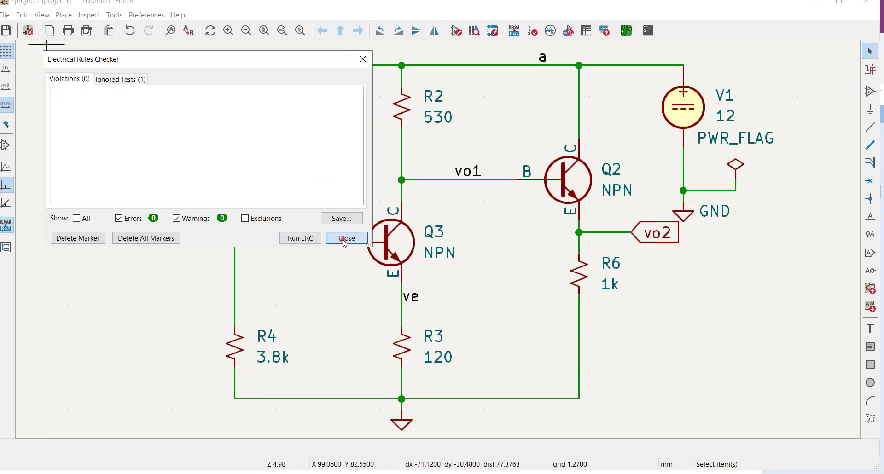
left_click(345, 239)
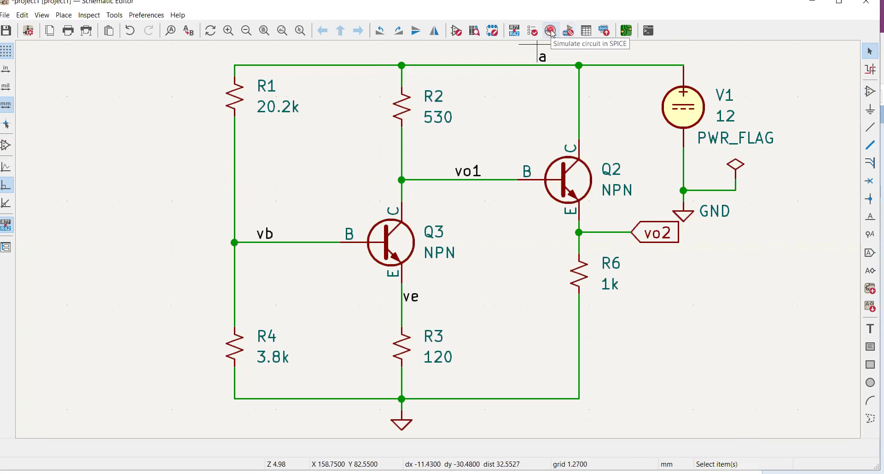
- Open the SPICE simulator's simulation command settings and try to load custom directives from the schematic
left_click(551, 30)
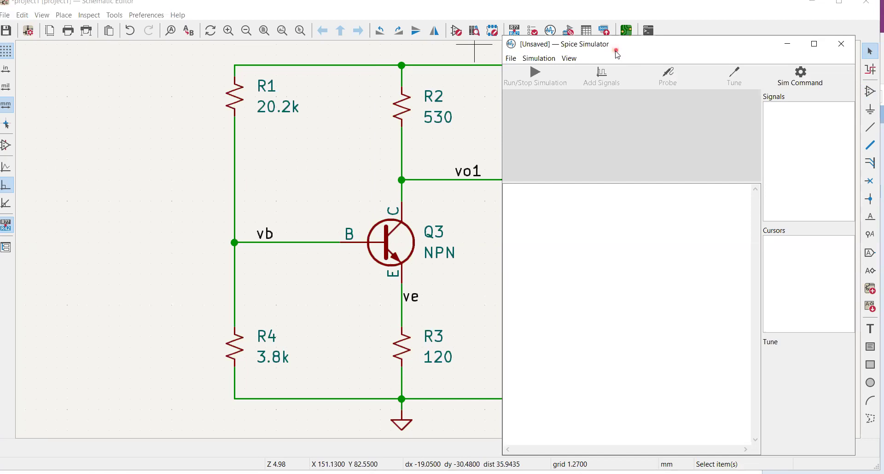
left_click_drag(617, 54, 696, 68)
left_click(763, 76)
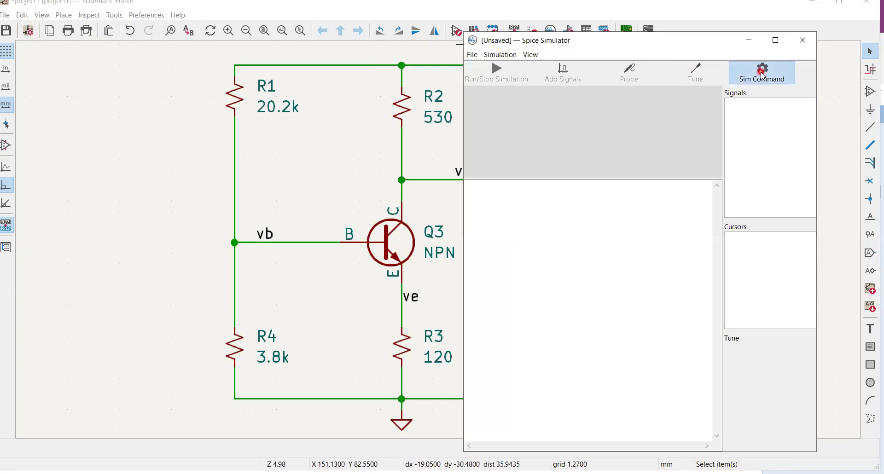
left_click(240, 112)
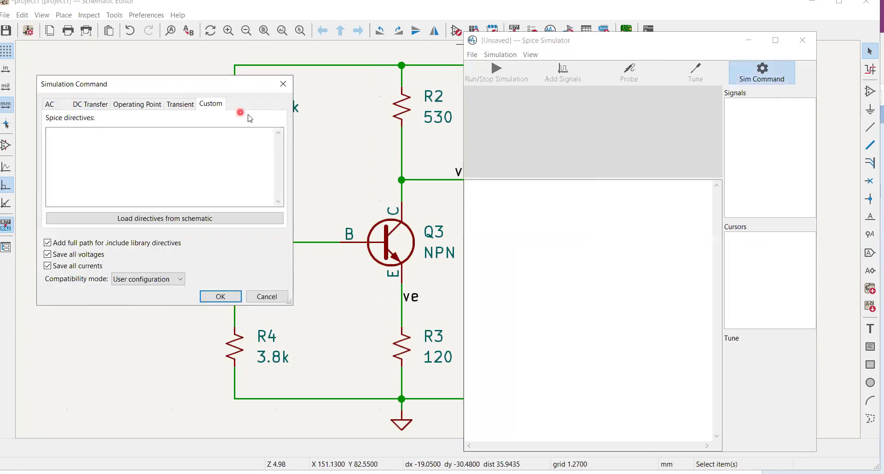
left_click(220, 111)
left_click(117, 151)
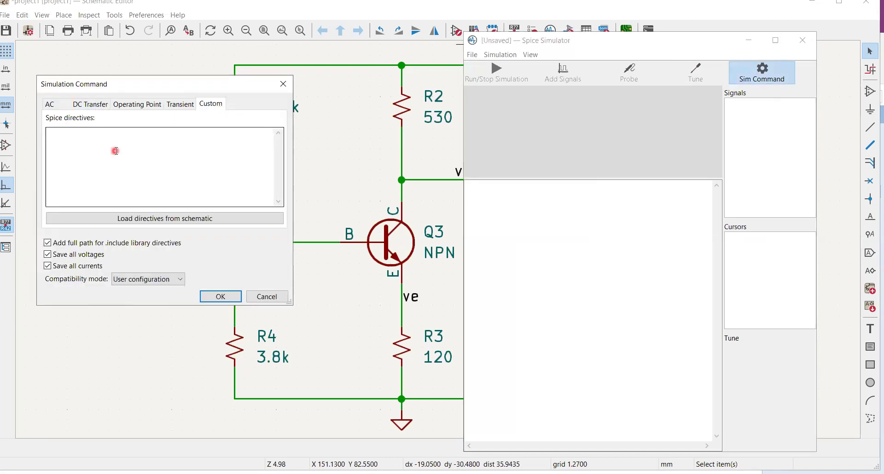
left_click(144, 223)
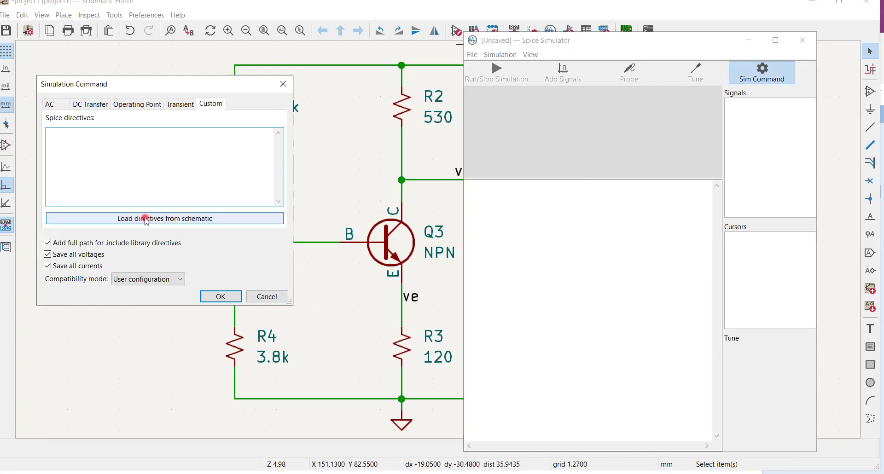
- Set the simulation command to Operating Point and run the simulation
left_click(136, 110)
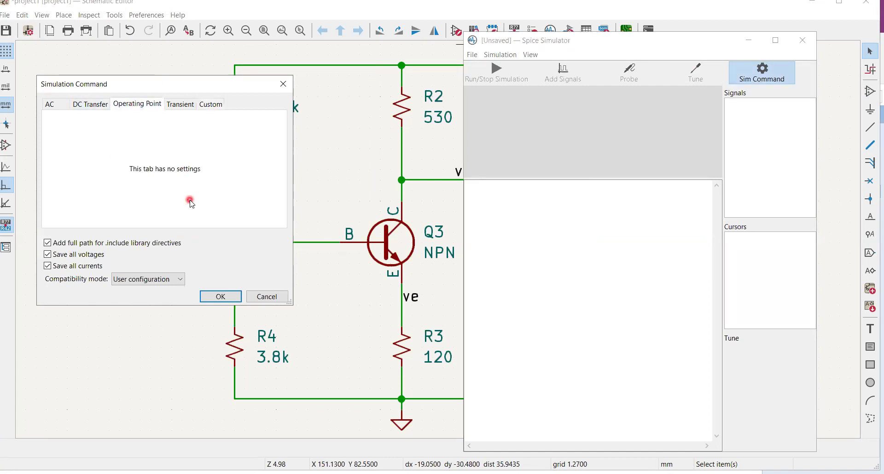
left_click(177, 281)
left_click(176, 281)
left_click(217, 299)
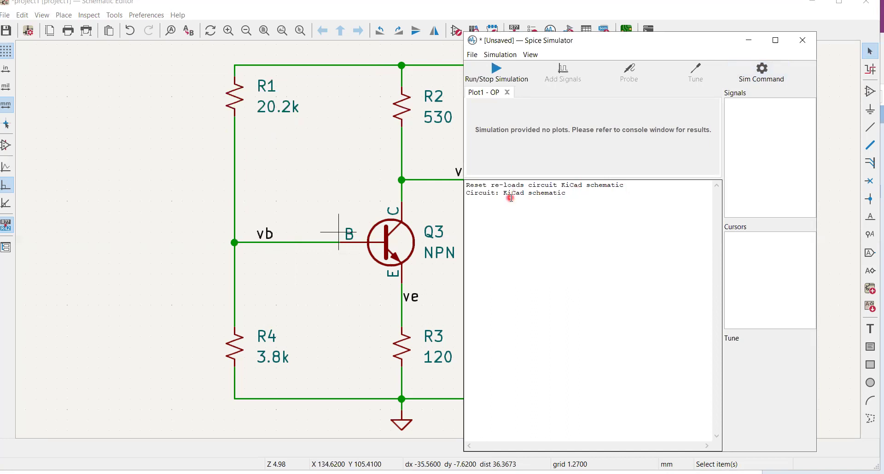
left_click(505, 109)
left_click(494, 70)
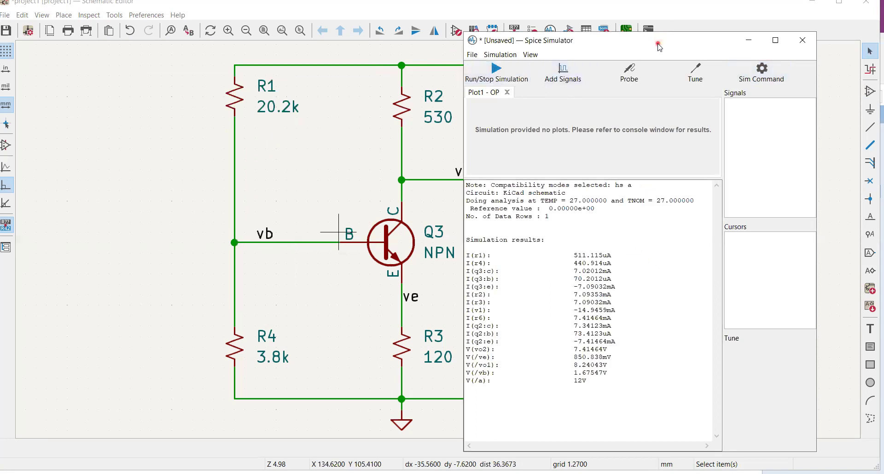
- Compare the operating-point currents and voltages with the schematic, and close the simulator, discarding the changes to project1.wbk
left_click_drag(659, 47, 801, 34)
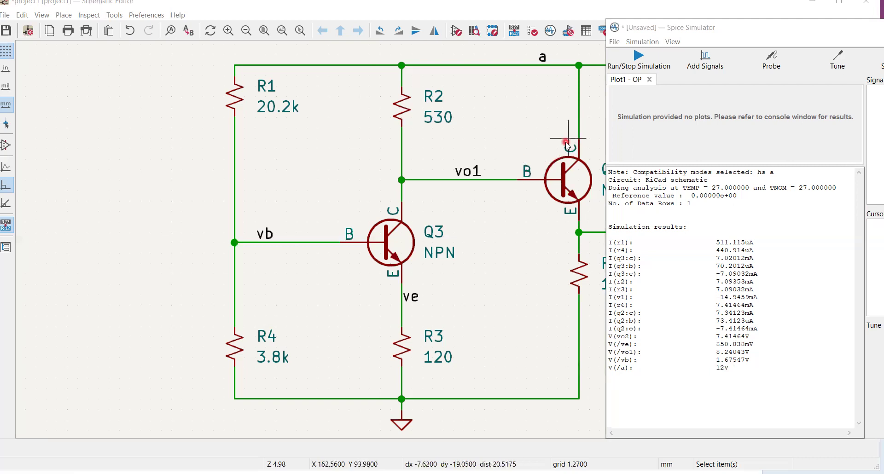
left_click(578, 183)
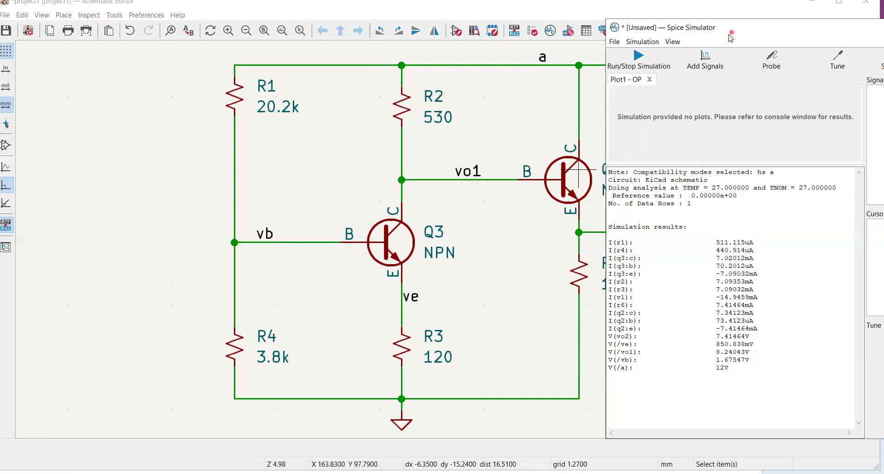
left_click_drag(729, 35, 183, 61)
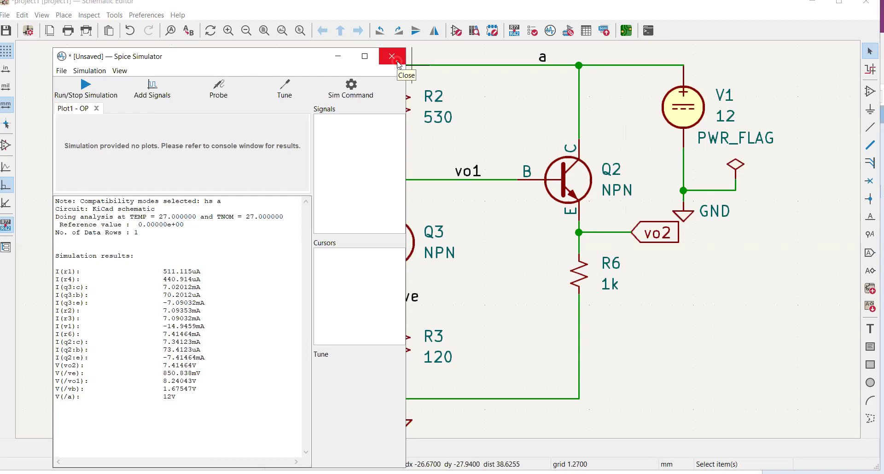
left_click(399, 57)
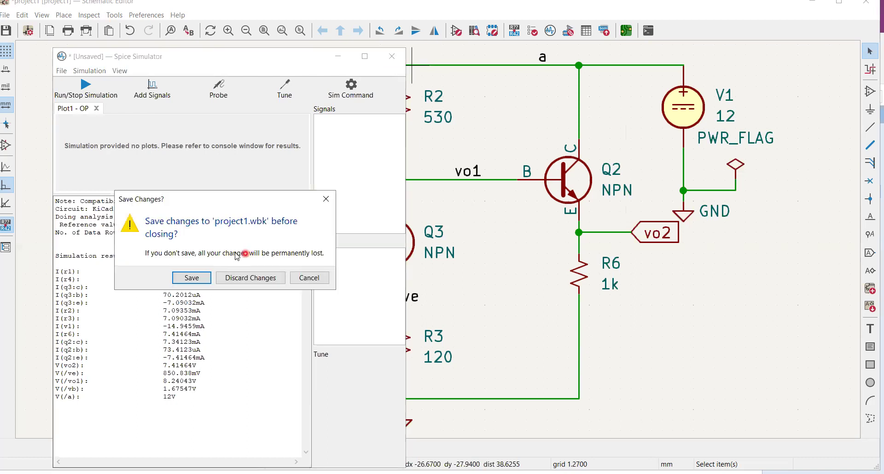
left_click(223, 278)
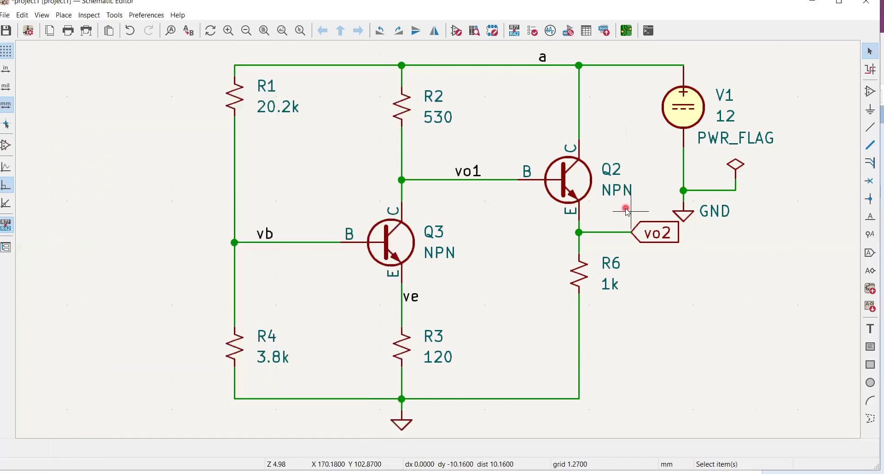